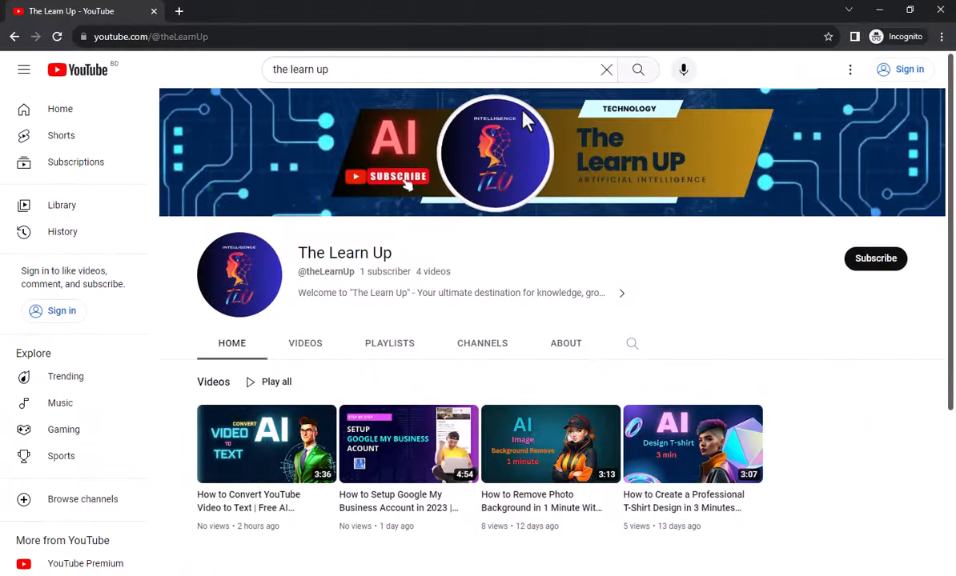
Load heygen.com in a new incognito tab and go to the HeyGen login page.
left_click(180, 12)
left_click(190, 36)
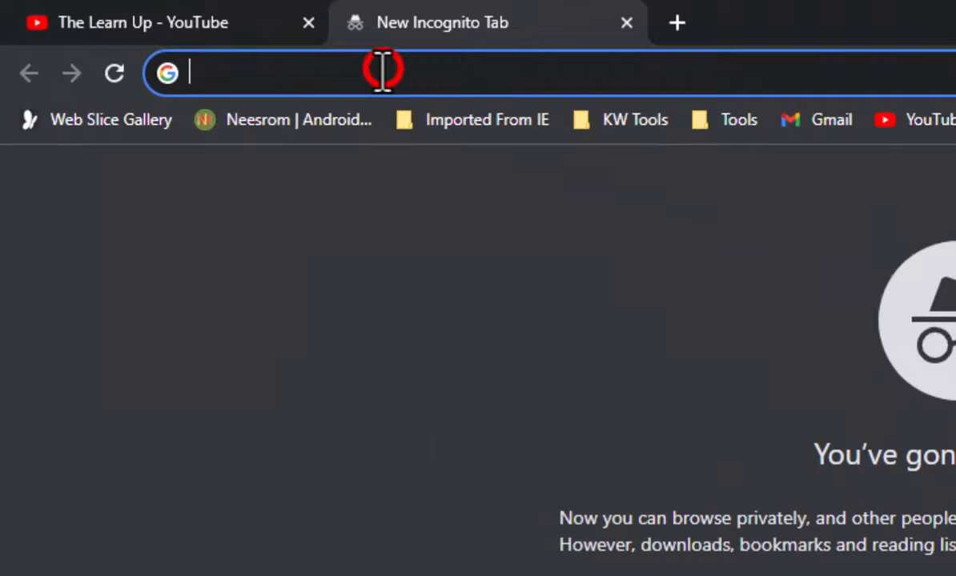
type("Hey")
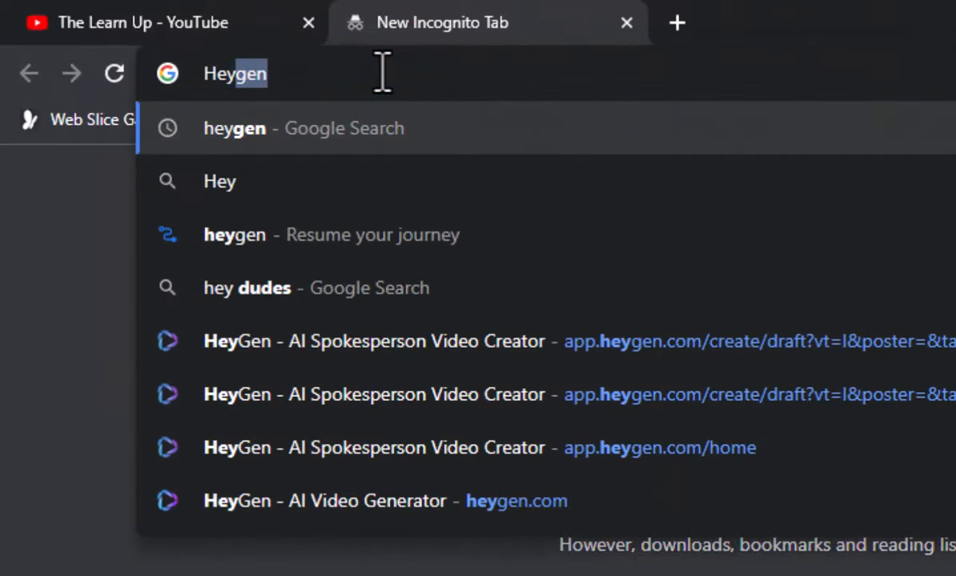
type("Gen")
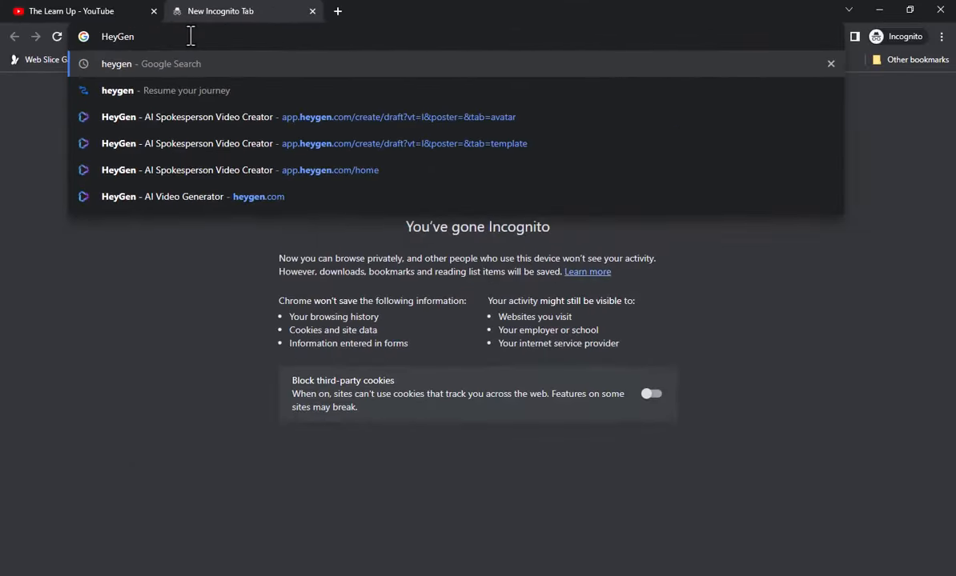
key("Return")
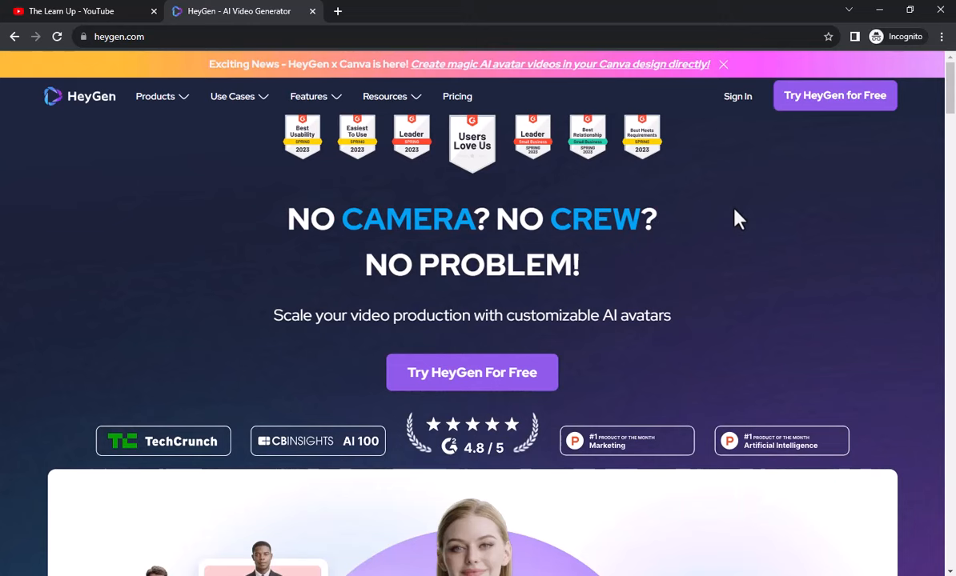
left_click(735, 97)
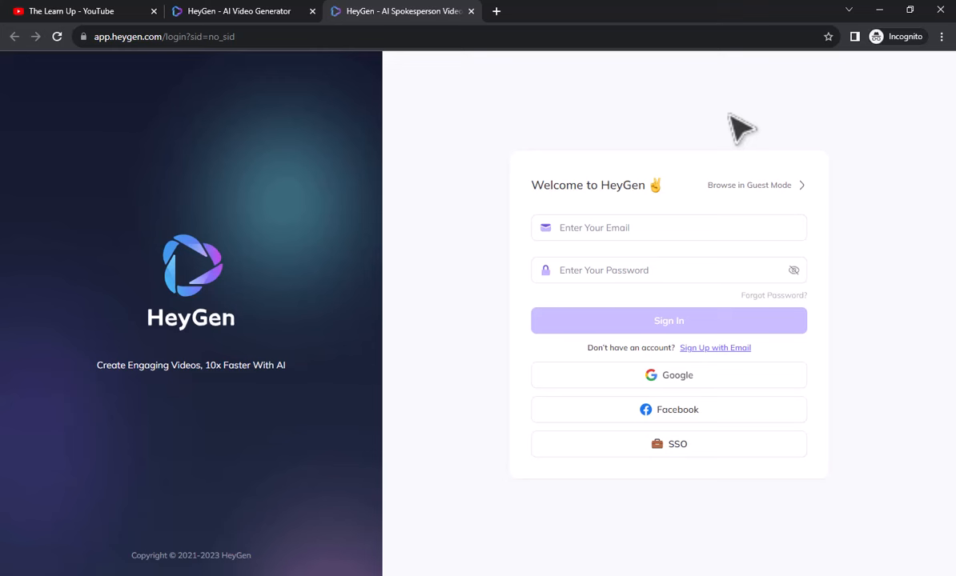
Switch to Sign Up and choose Google as the sign-up method.
left_click(725, 347)
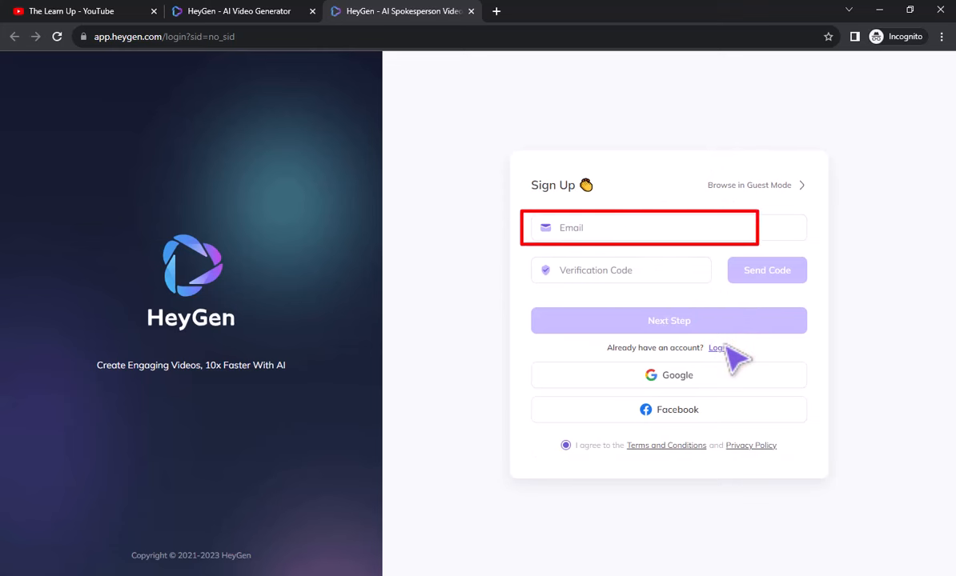
left_click(721, 227)
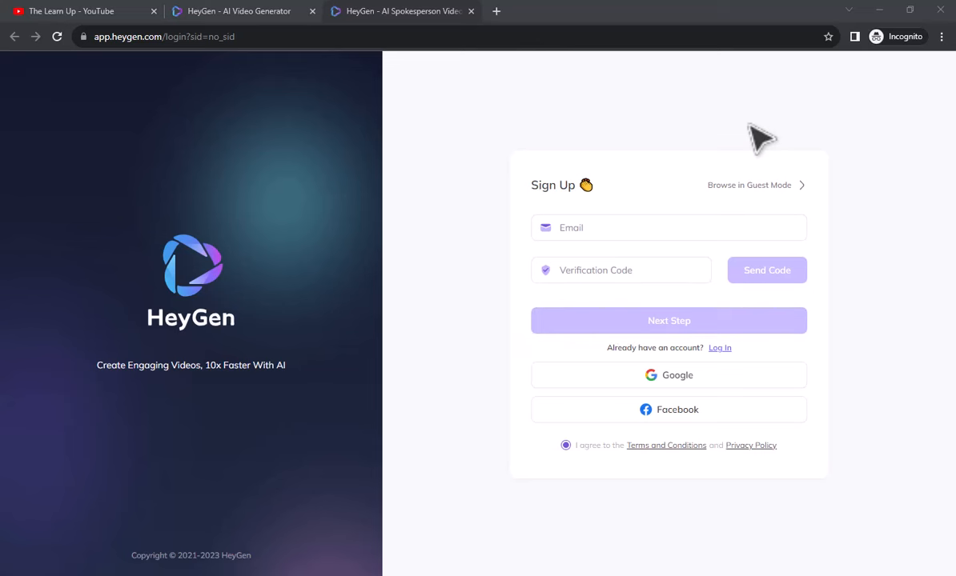
left_click(687, 376)
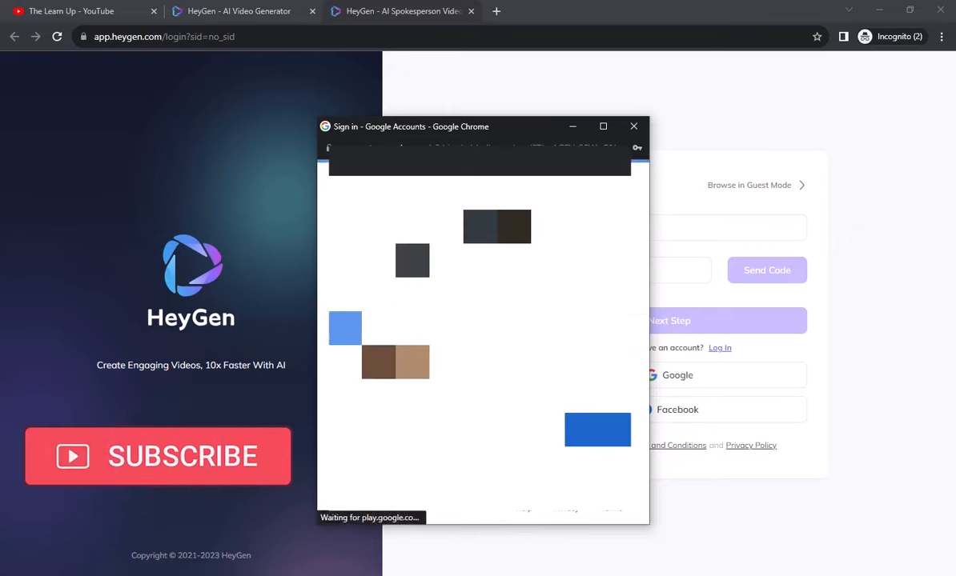
Pick the Google account to finish signing in and dismiss the welcome tutorial popup.
left_click(592, 424)
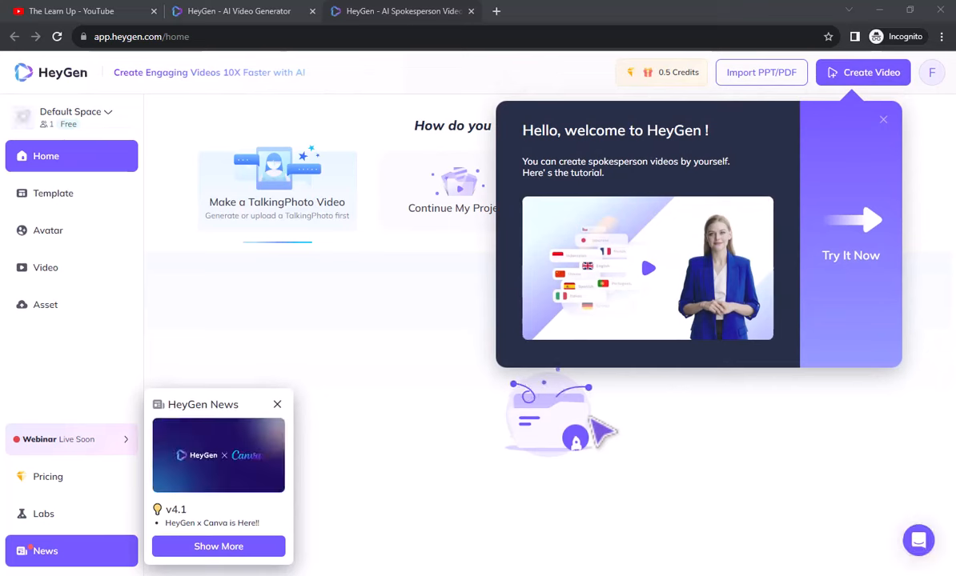
left_click(883, 121)
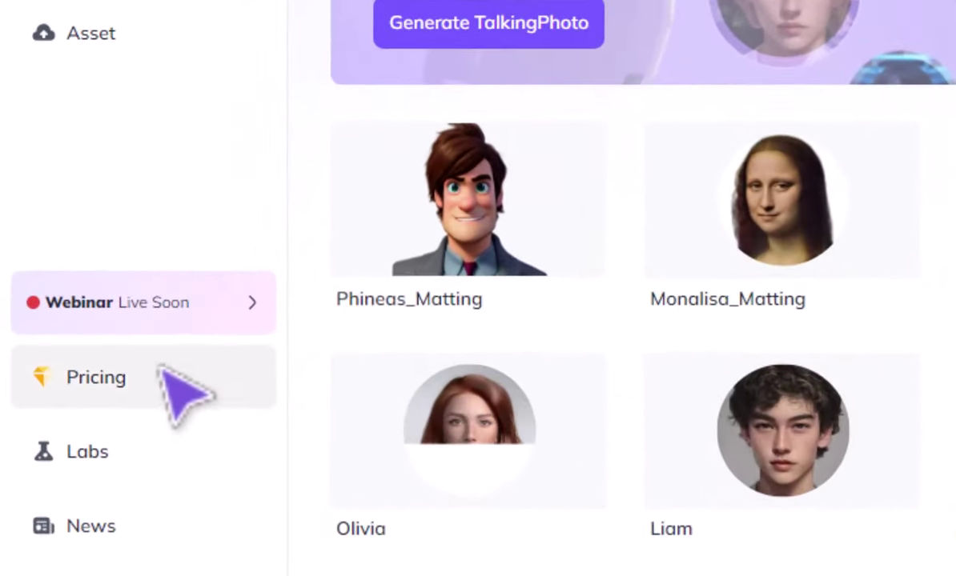
View the pricing plans comparing Free, Creator, Business and Enterprise tiers.
left_click(164, 371)
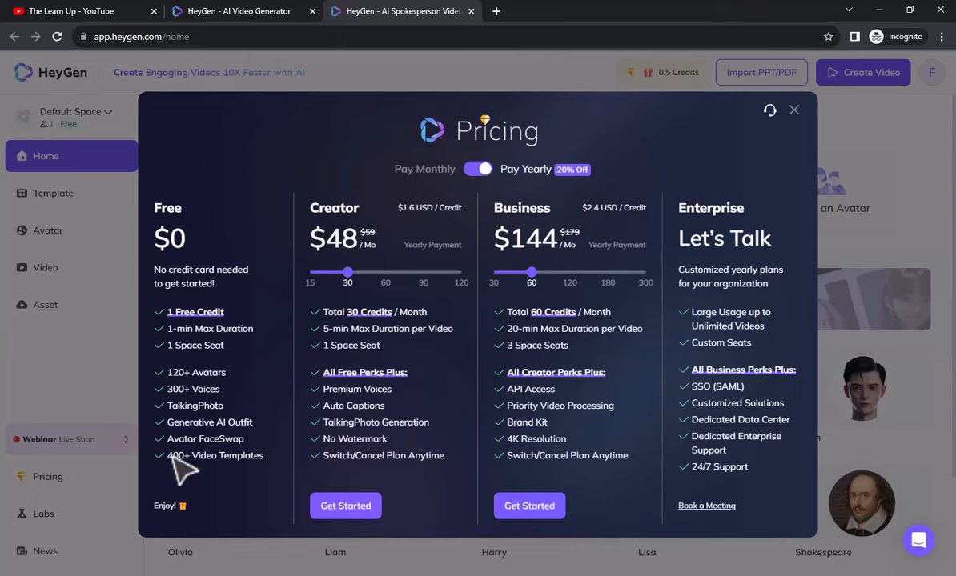
Close the pricing plans dialog to return to the home dashboard.
left_click(795, 111)
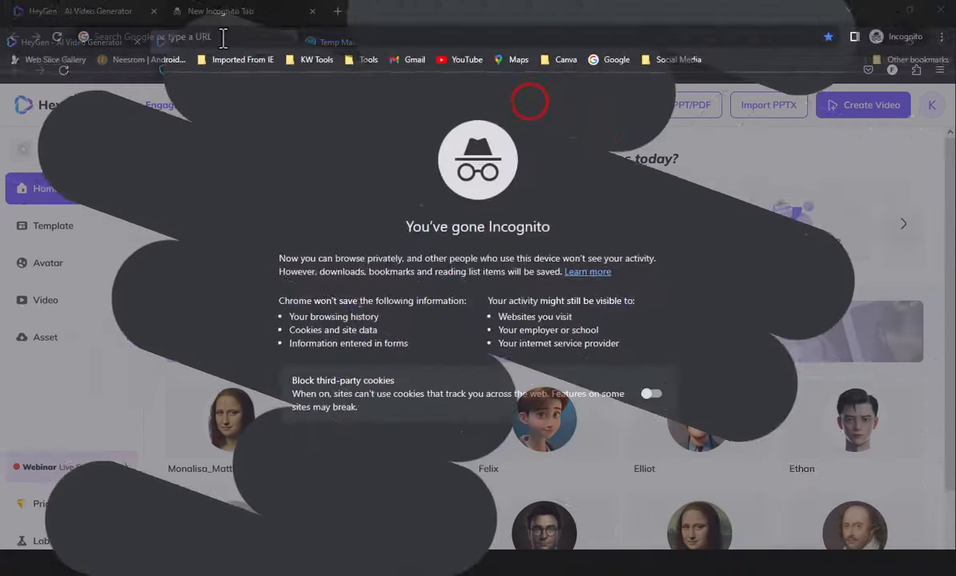
type("temp")
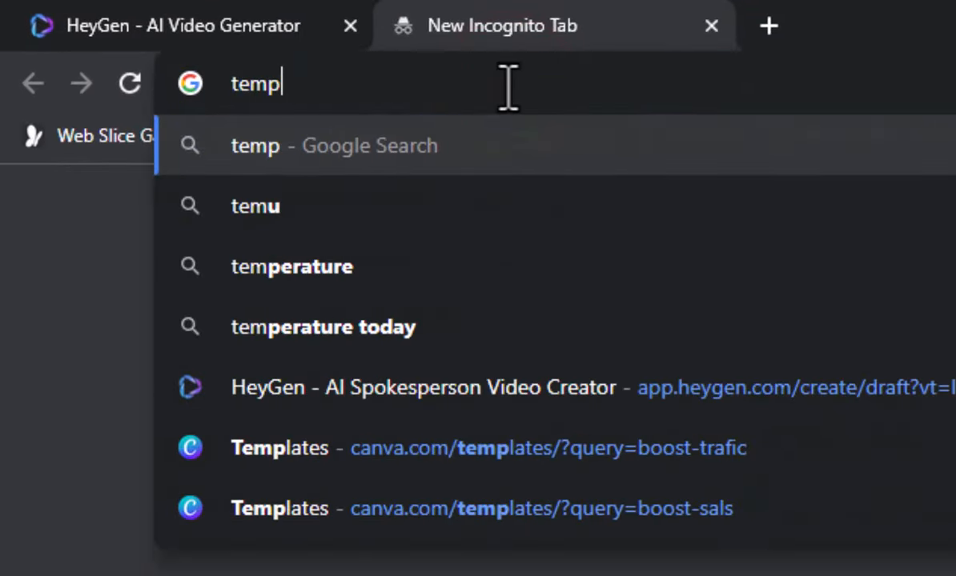
type("orary ")
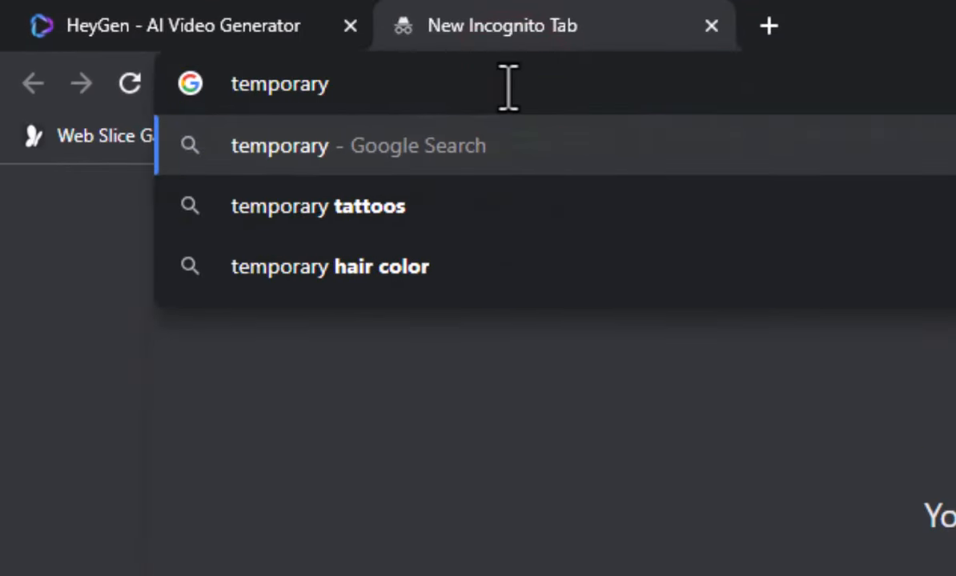
type("mail")
Search for temporary mail, go to temp-mail.org and copy the disposable email address.
key("Return")
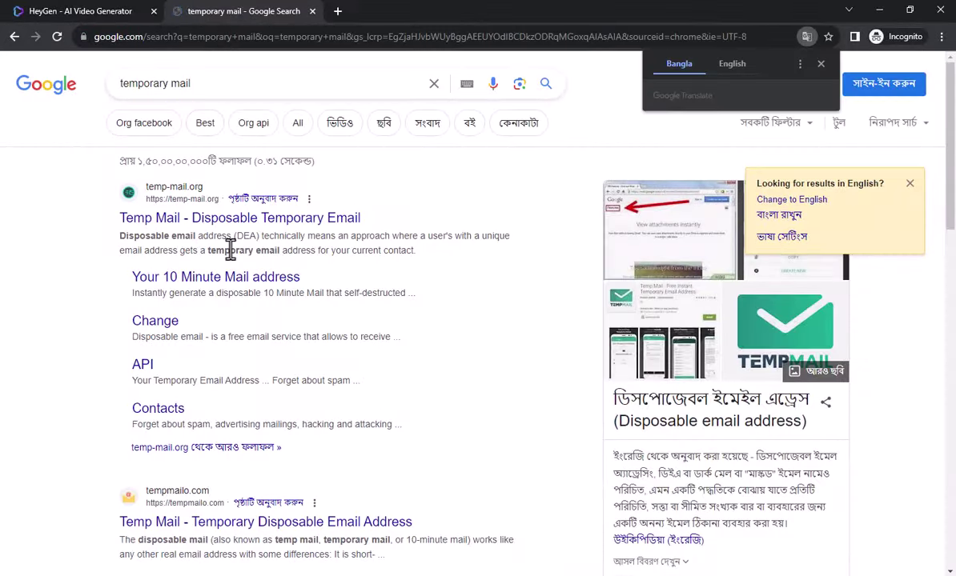
scroll(230, 250, "down", 1)
scroll(231, 254, "down", 3)
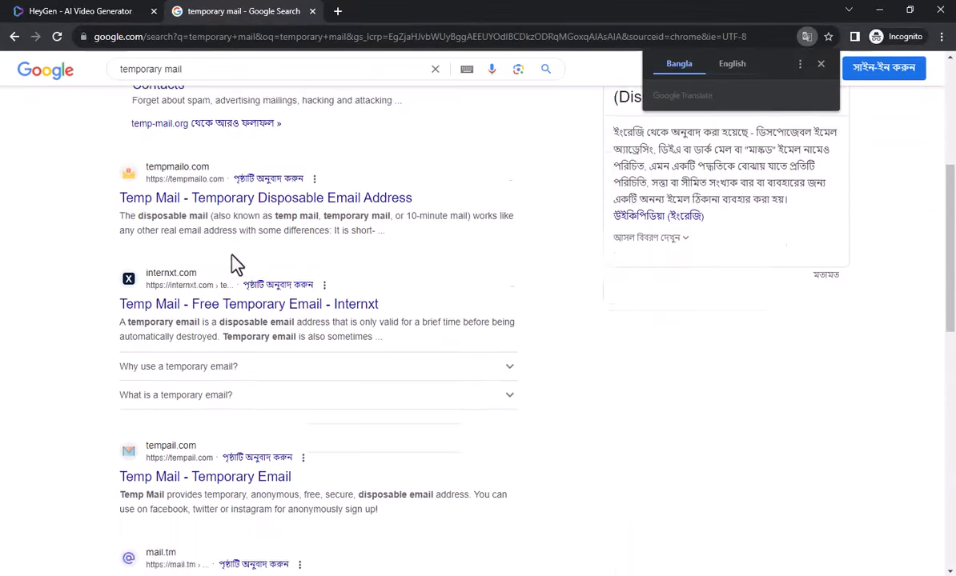
scroll(235, 263, "down", 3)
scroll(232, 257, "down", 2)
scroll(231, 252, "up", 8)
scroll(230, 252, "up", 1)
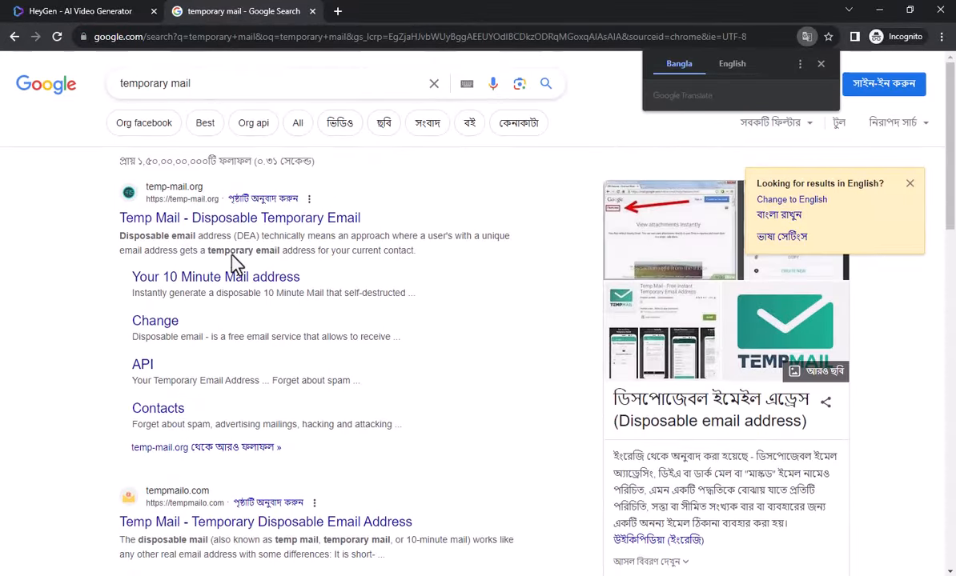
left_click(217, 226)
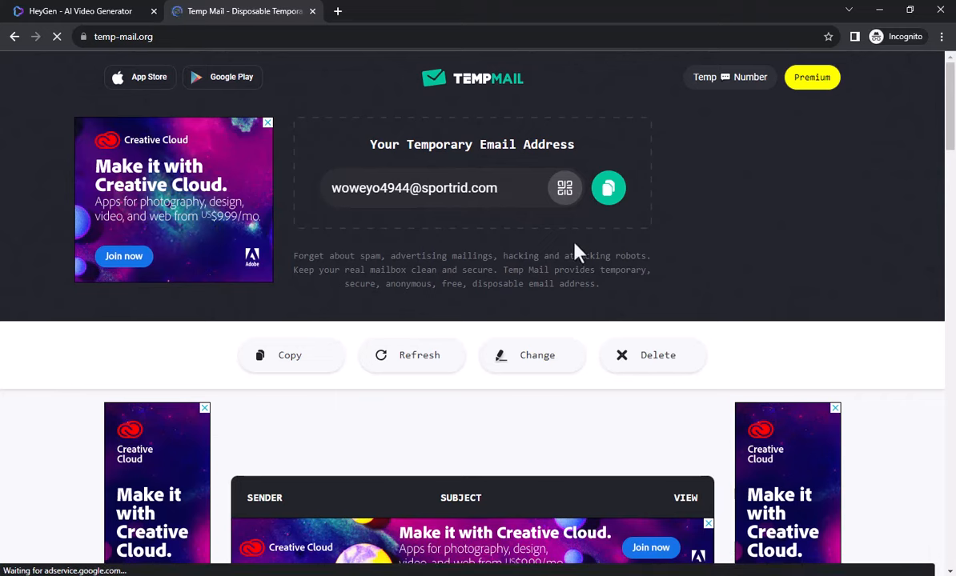
left_click(609, 198)
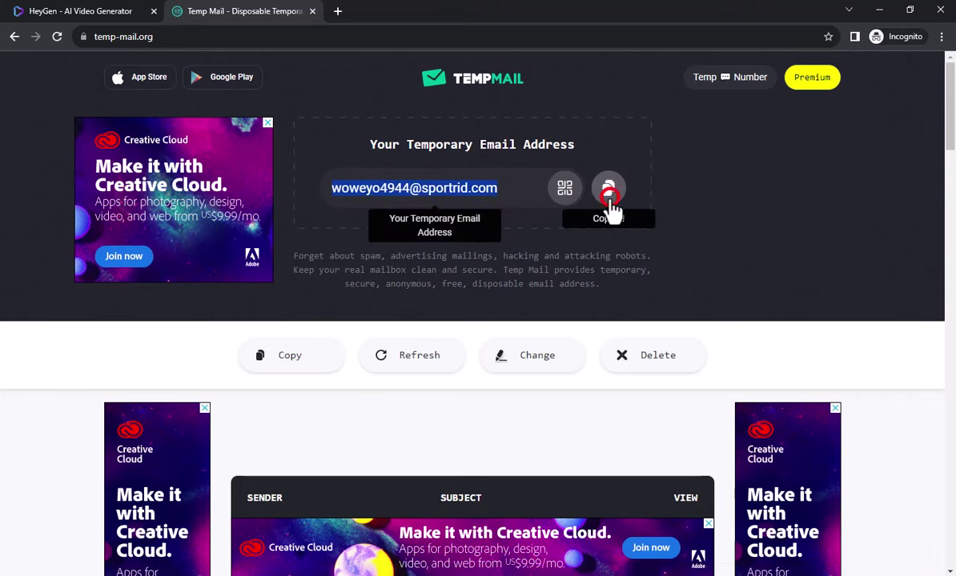
Paste the temporary email into HeyGen's sign-up form and request a verification code.
left_click(120, 10)
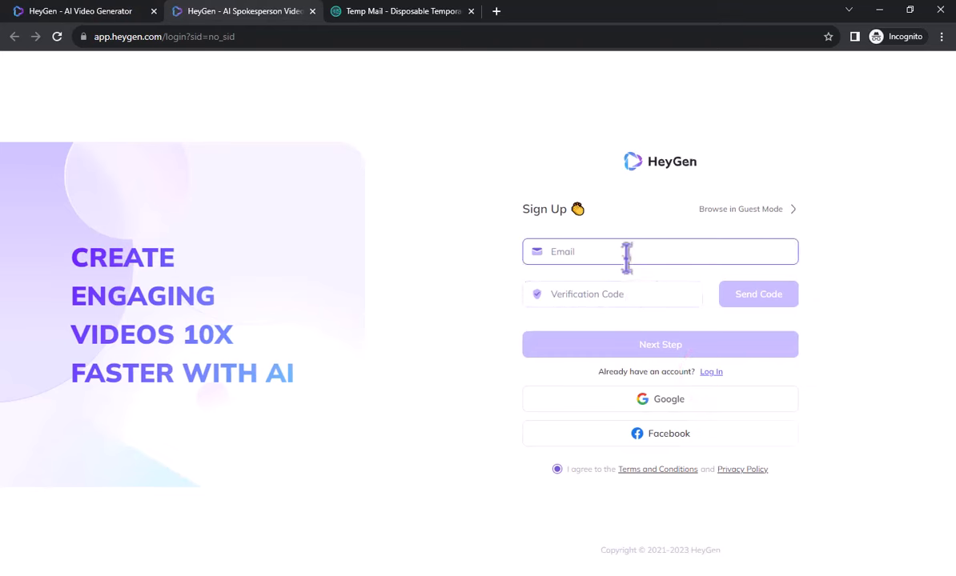
right_click(627, 255)
left_click(661, 360)
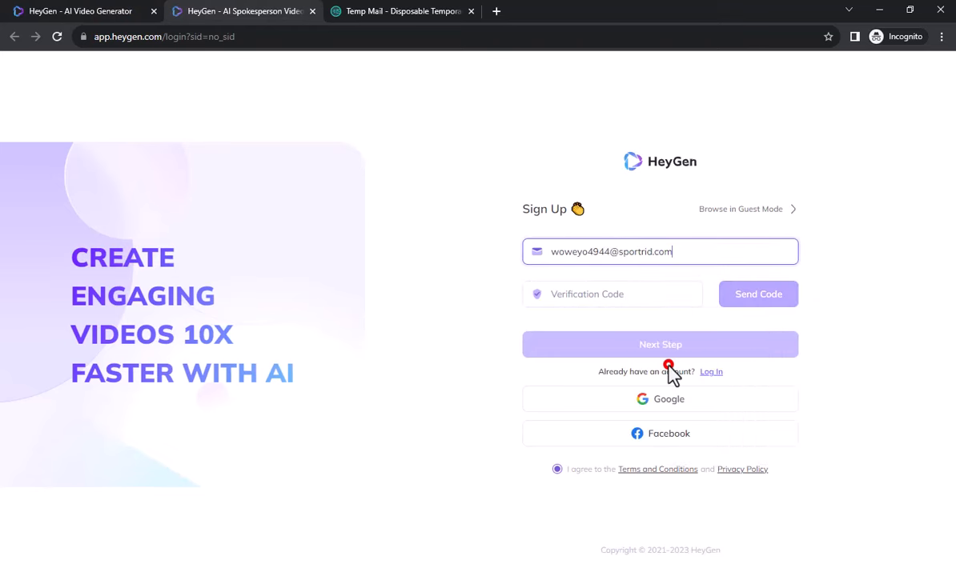
left_click(758, 296)
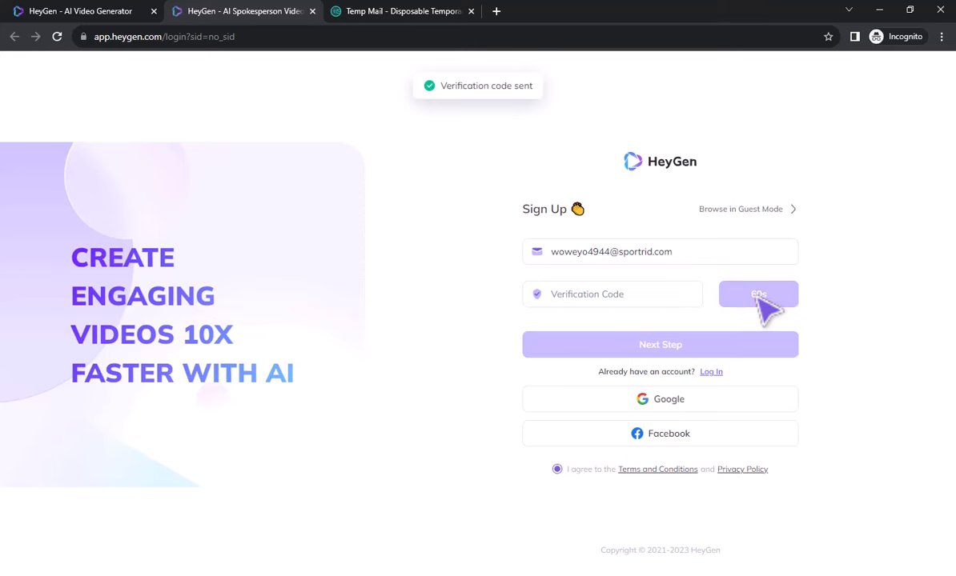
left_click(384, 11)
scroll(430, 408, "down", 1)
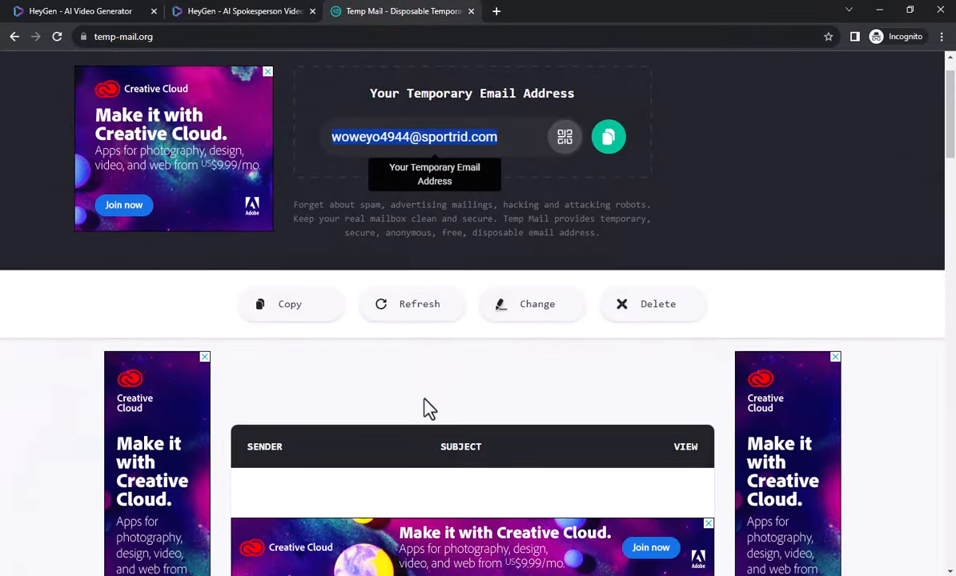
scroll(424, 408, "down", 1)
scroll(424, 386, "down", 2)
scroll(424, 386, "down", 1)
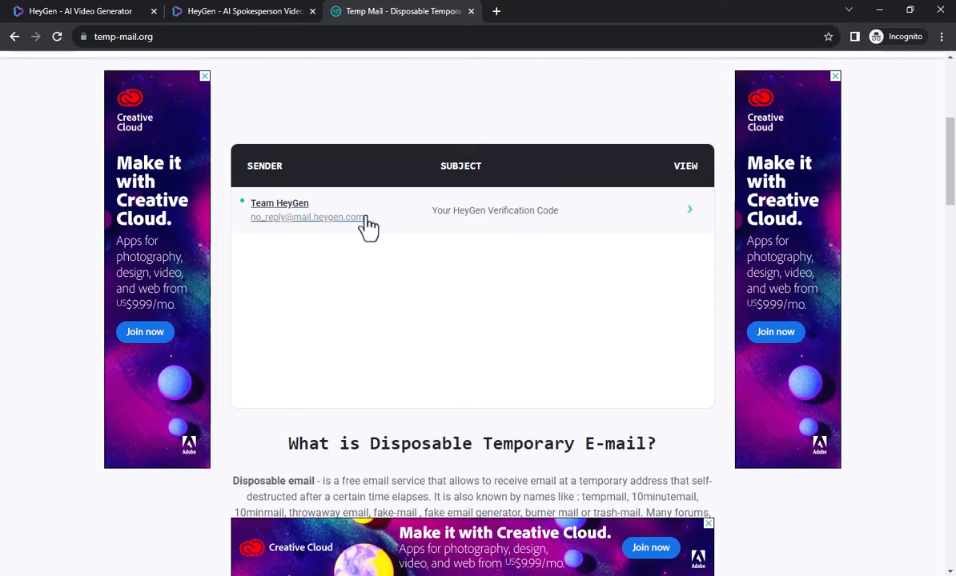
left_click(412, 217)
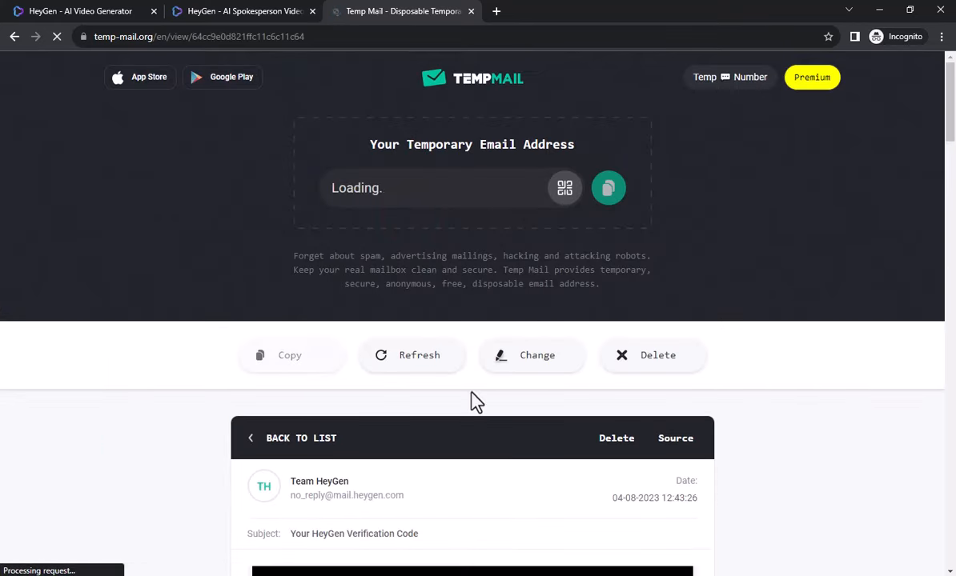
scroll(471, 399, "down", 2)
scroll(530, 377, "down", 2)
scroll(540, 375, "down", 2)
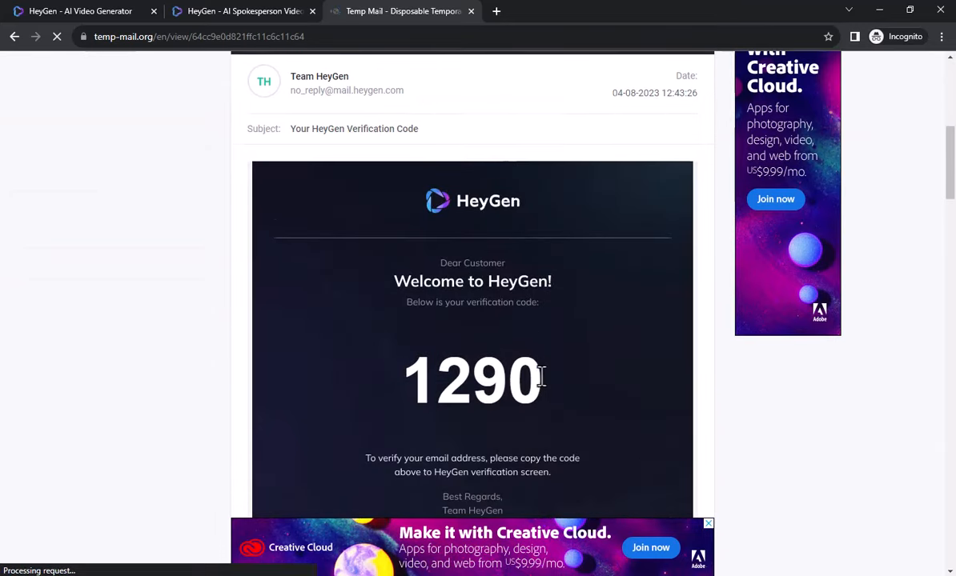
double_click(543, 311)
right_click(457, 310)
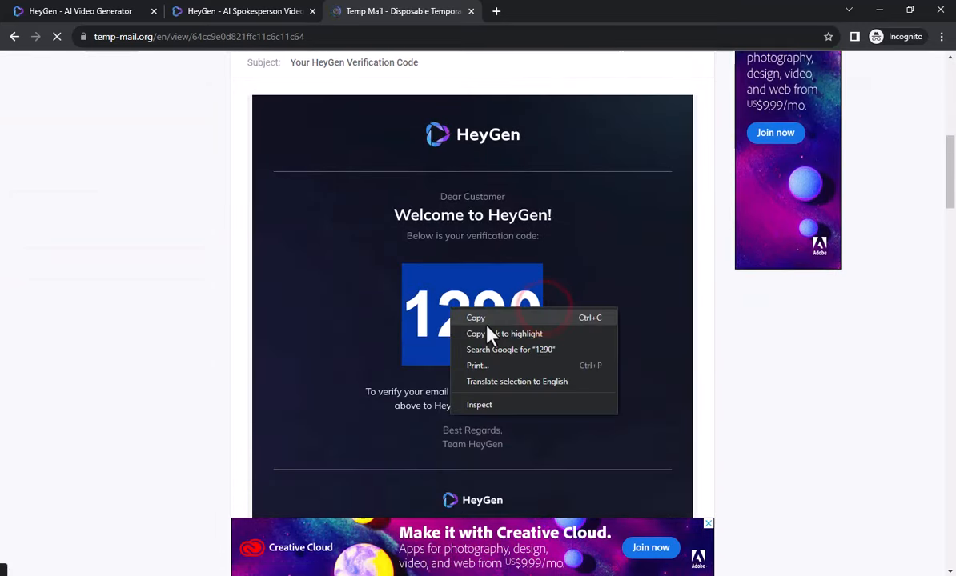
left_click(487, 318)
left_click(248, 11)
left_click(598, 294)
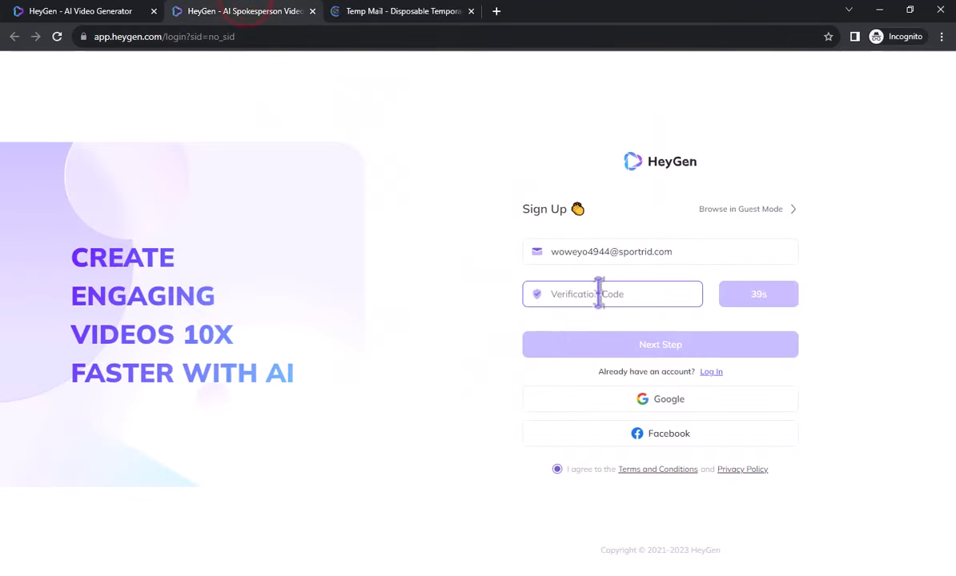
right_click(599, 295)
left_click(632, 398)
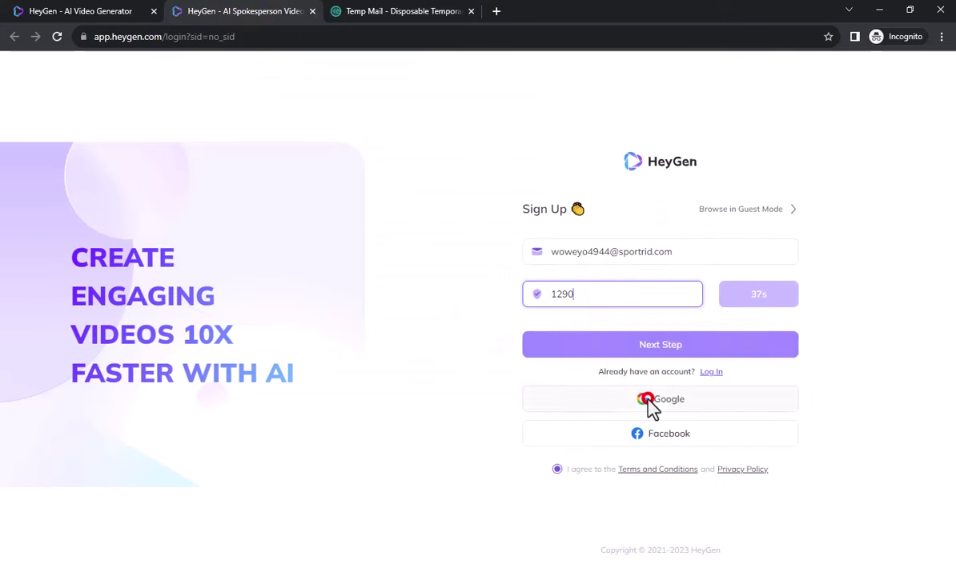
left_click(704, 352)
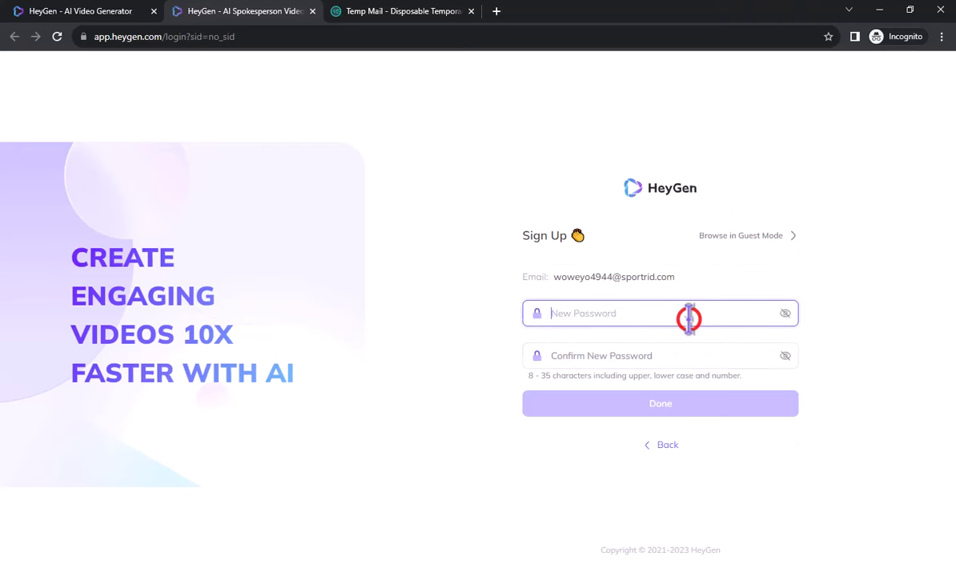
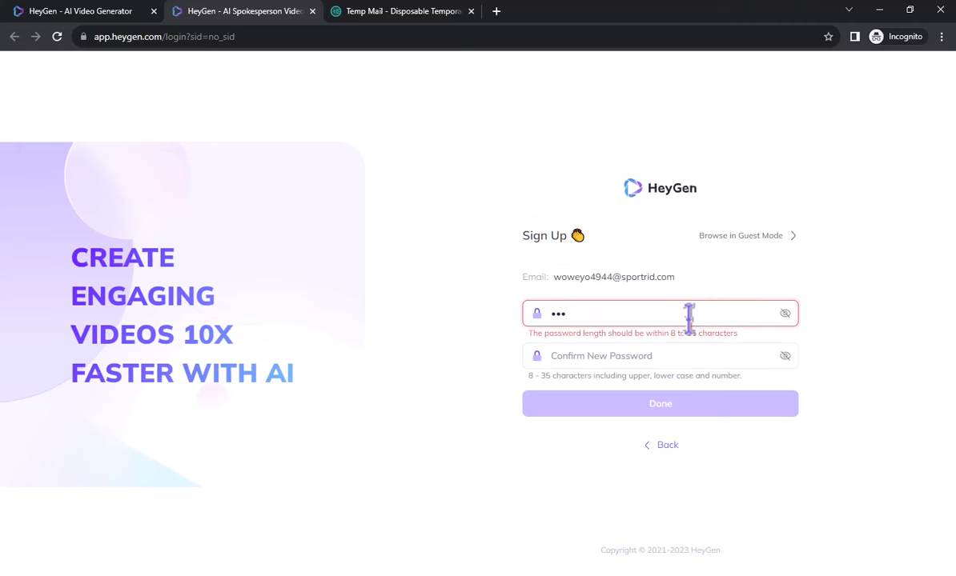
Confirm the new password and finish sign-up, reaching the welcome survey.
left_click(690, 356)
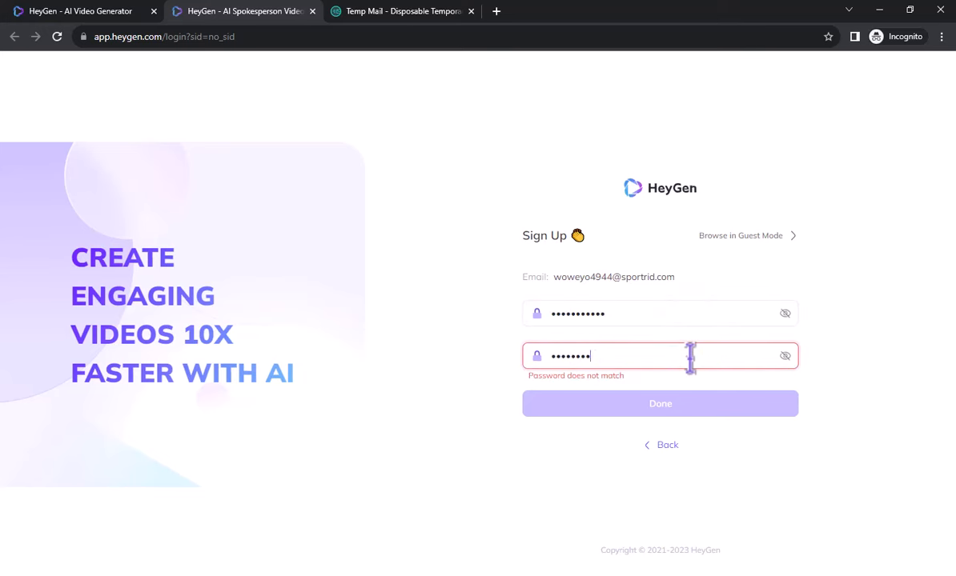
left_click(667, 409)
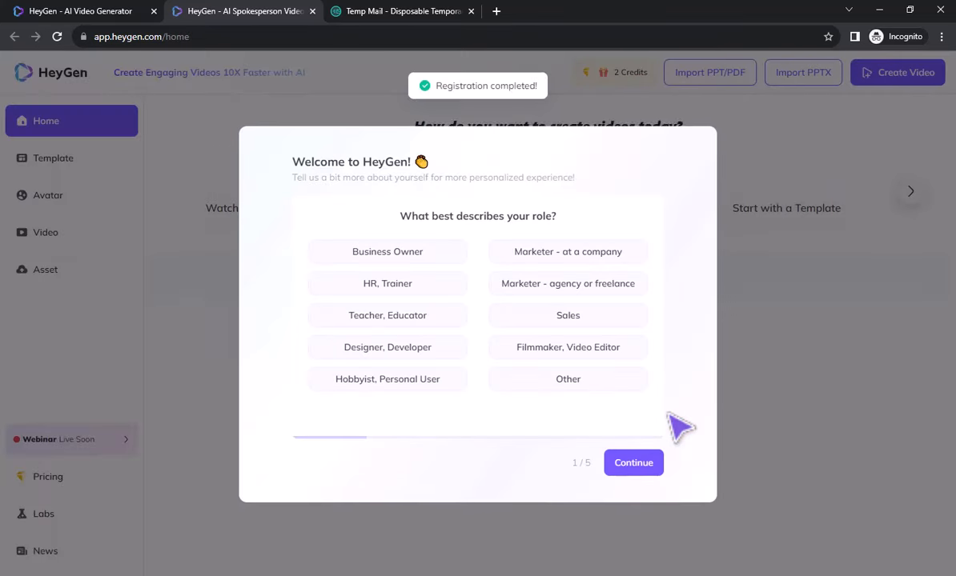
Answer Business Owner, Marketing Agency, Only me, Other and Youtube, then submit the survey.
left_click(397, 256)
left_click(638, 463)
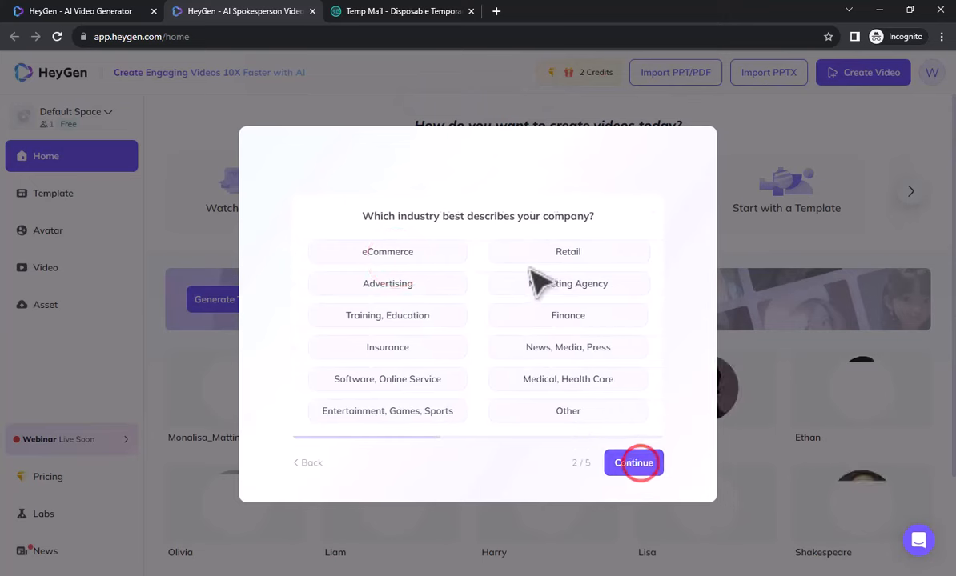
left_click(546, 282)
left_click(645, 468)
left_click(387, 251)
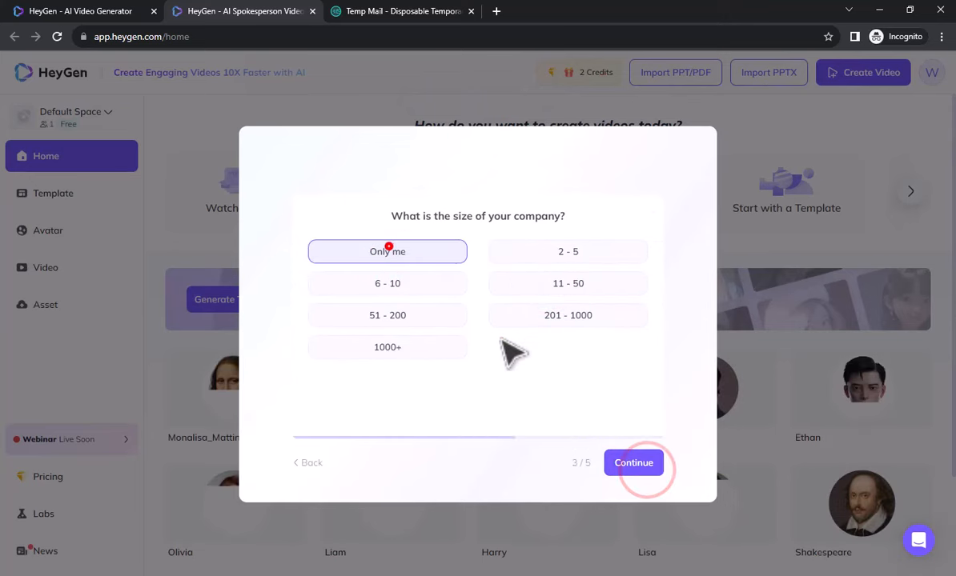
left_click(640, 464)
left_click(565, 344)
left_click(634, 469)
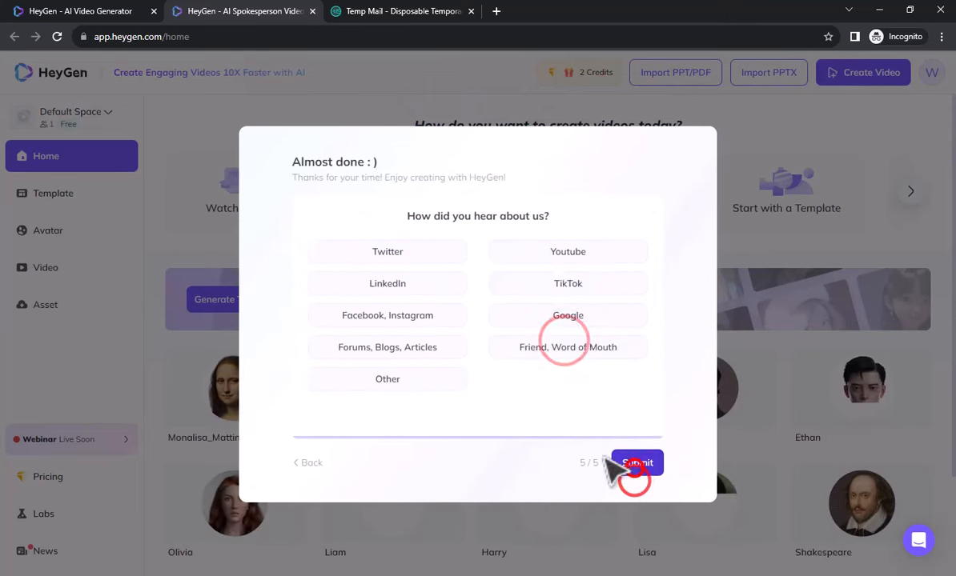
left_click(561, 246)
left_click(645, 465)
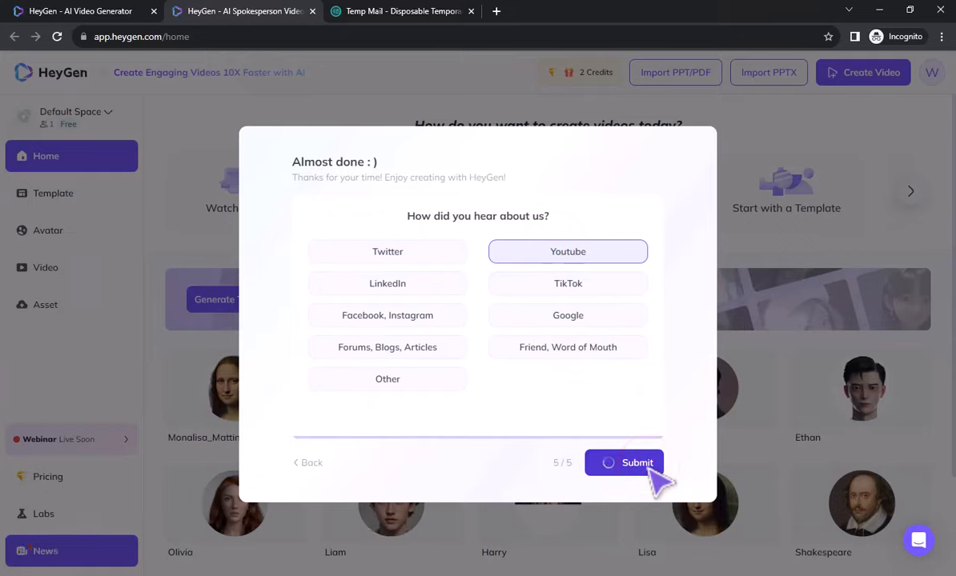